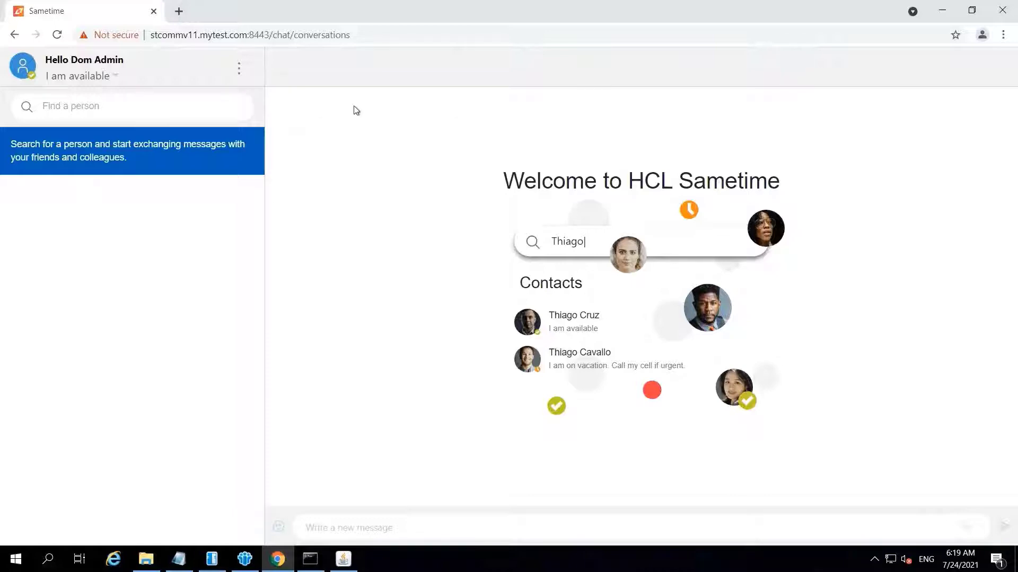
Log out of the Sametime web chat from the account menu beside the user name
left_click(239, 70)
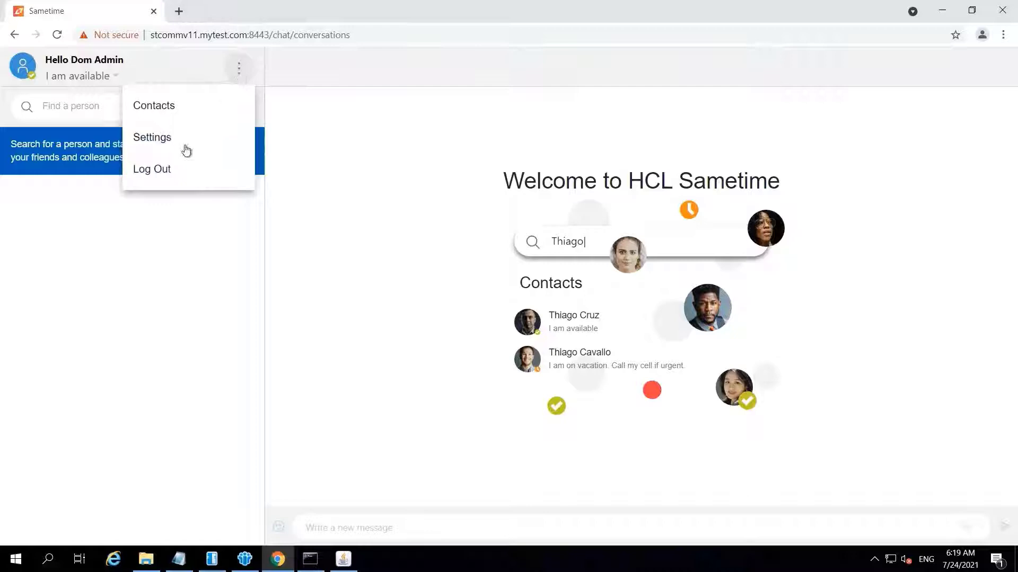
left_click(165, 173)
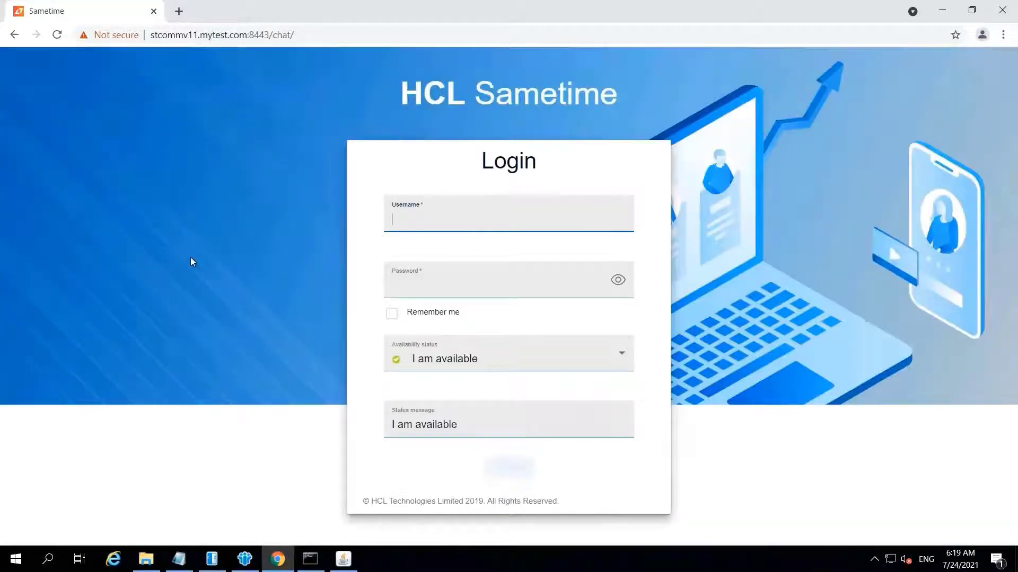
Stop the Sametime proxy with shutdown.bat in C:\sametimeproxy\bin and return to the conf folder
left_click(146, 559)
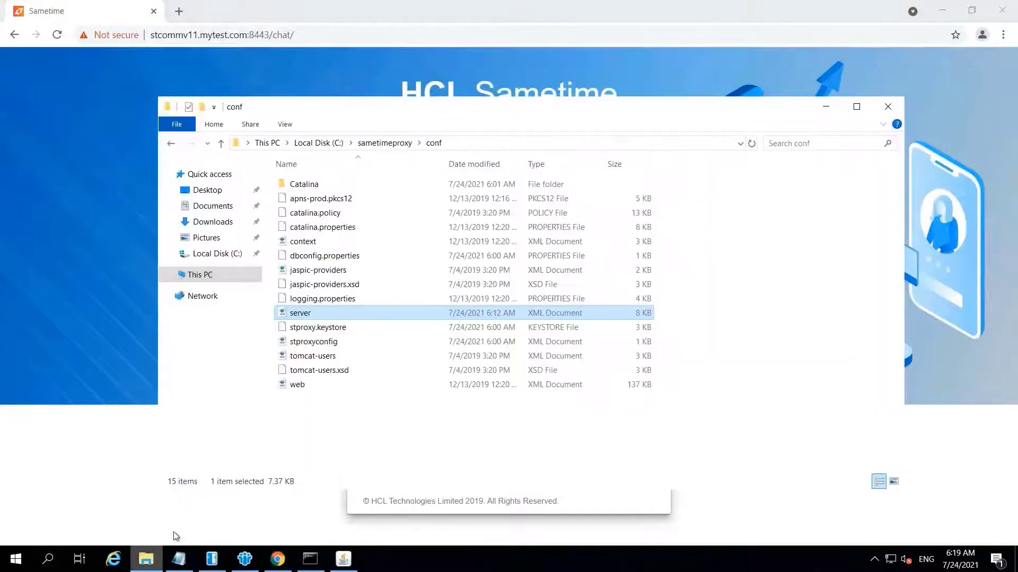
left_click(310, 558)
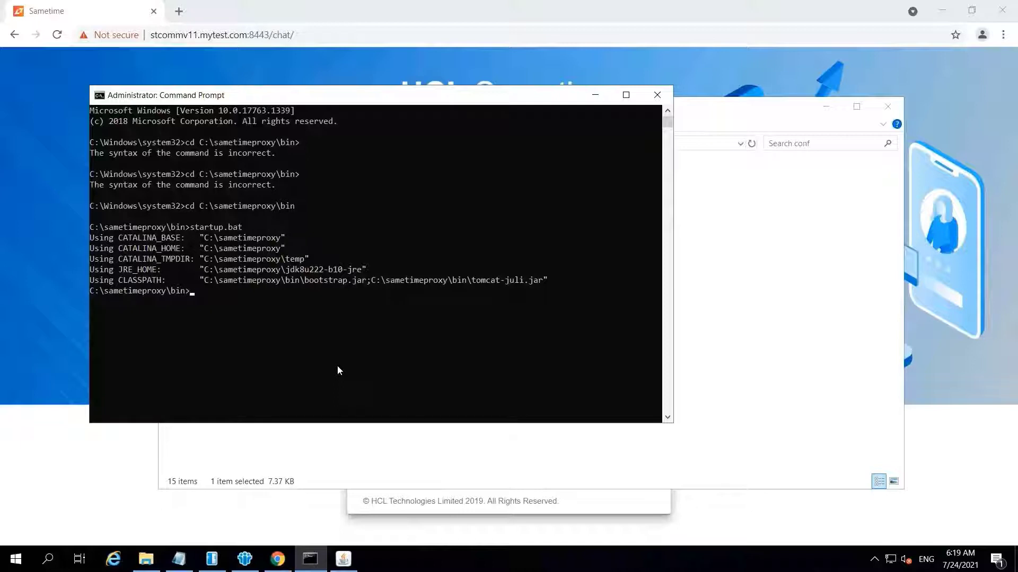
type("shutdown.bat")
key("Return")
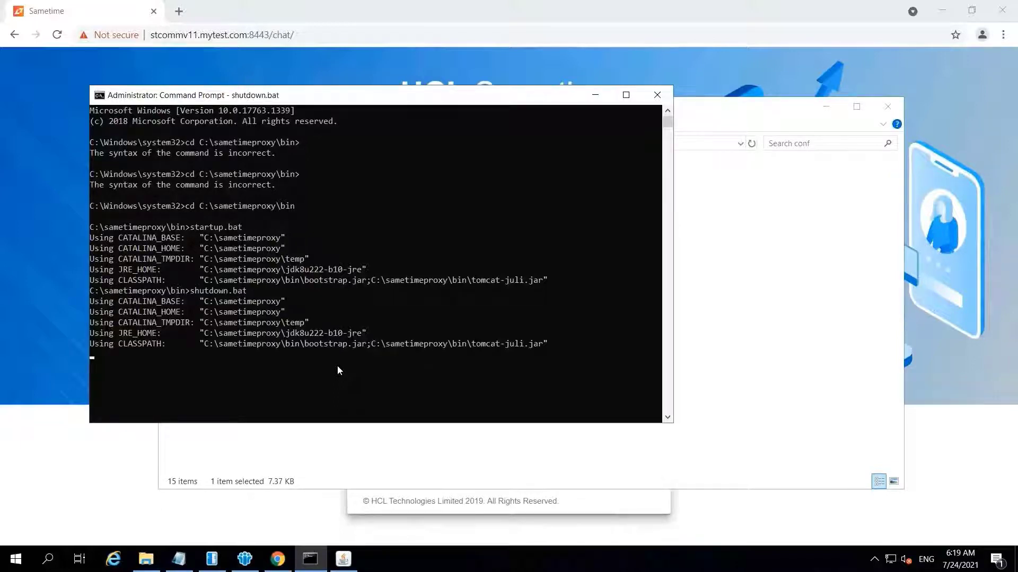
left_click(146, 559)
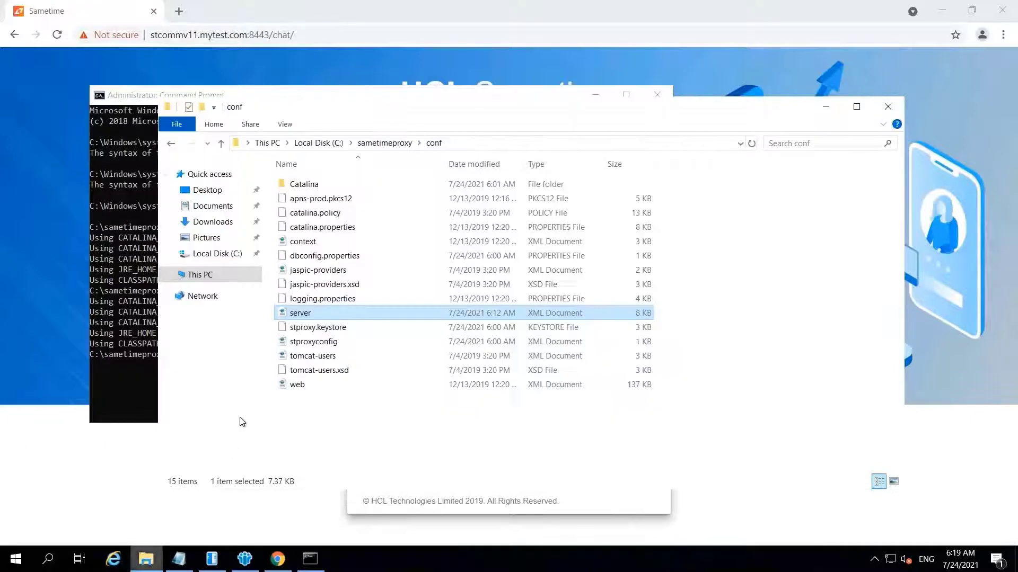
Open server.xml in Notepad++ and change the HTTP connector port from 8080 to 80
right_click(304, 318)
left_click(347, 123)
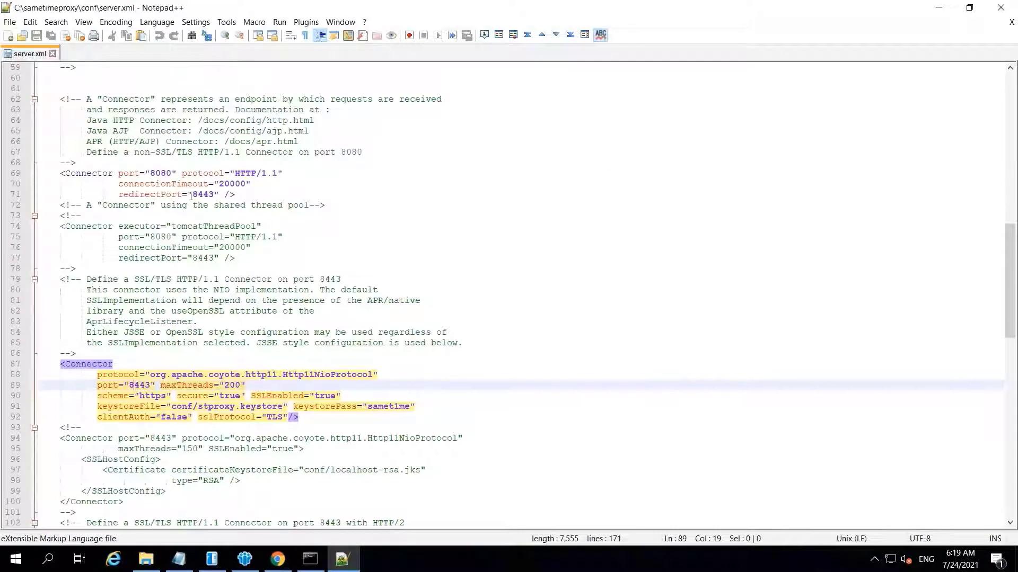
left_click(165, 175)
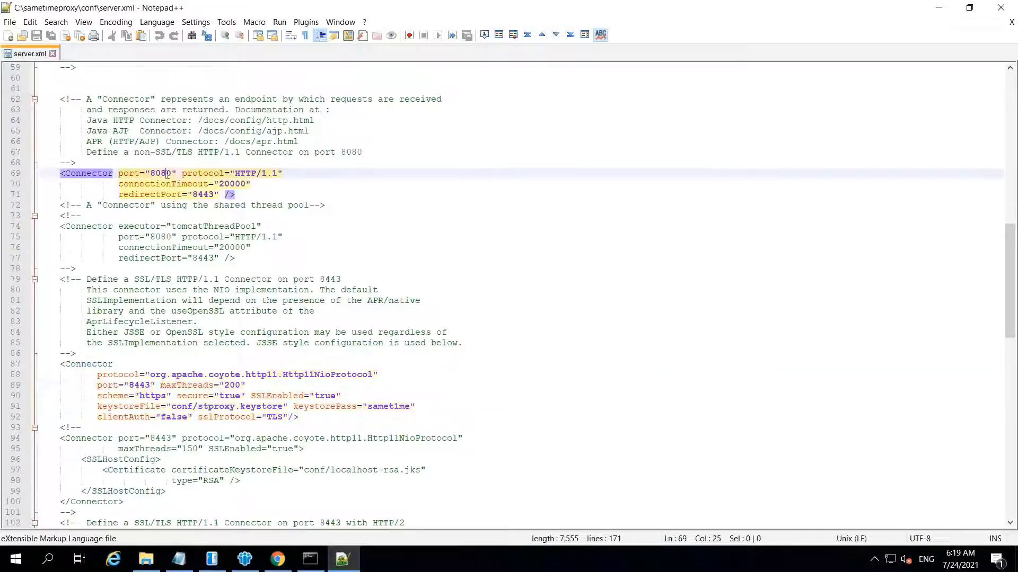
left_click(172, 174)
double_click(98, 175)
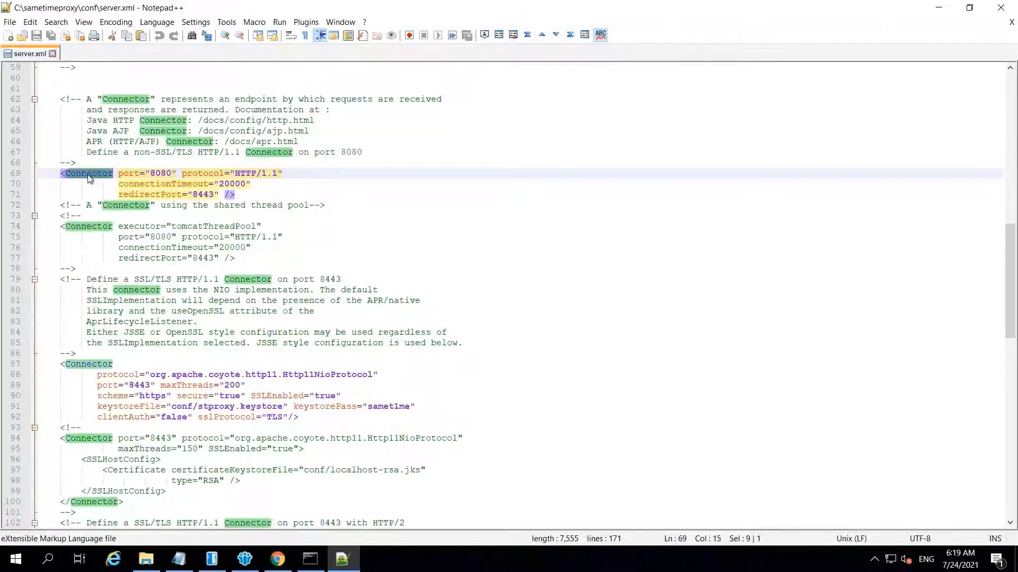
left_click(110, 176)
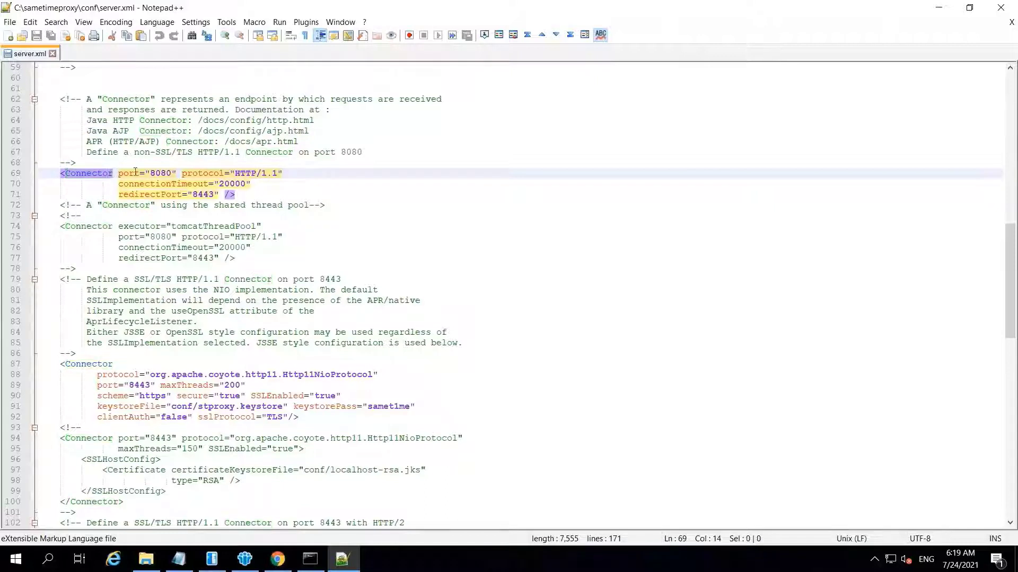
key("Right")
key("Right")
key("Right")
left_click(172, 174)
key("BackSpace")
key("BackSpace")
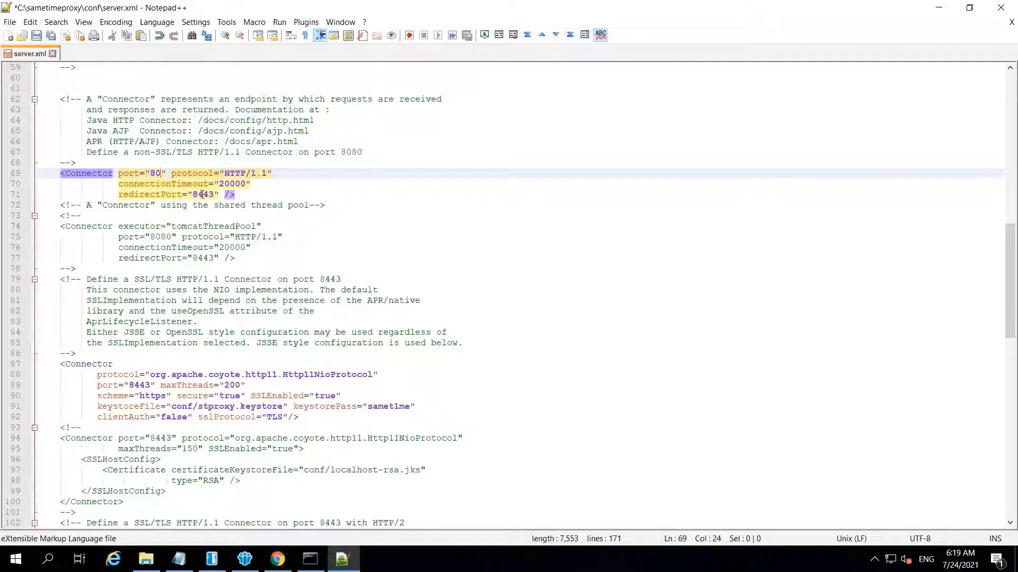
Change the redirect port and the SSL connector port from 8443 to 443, then save server.xml
left_click(198, 195)
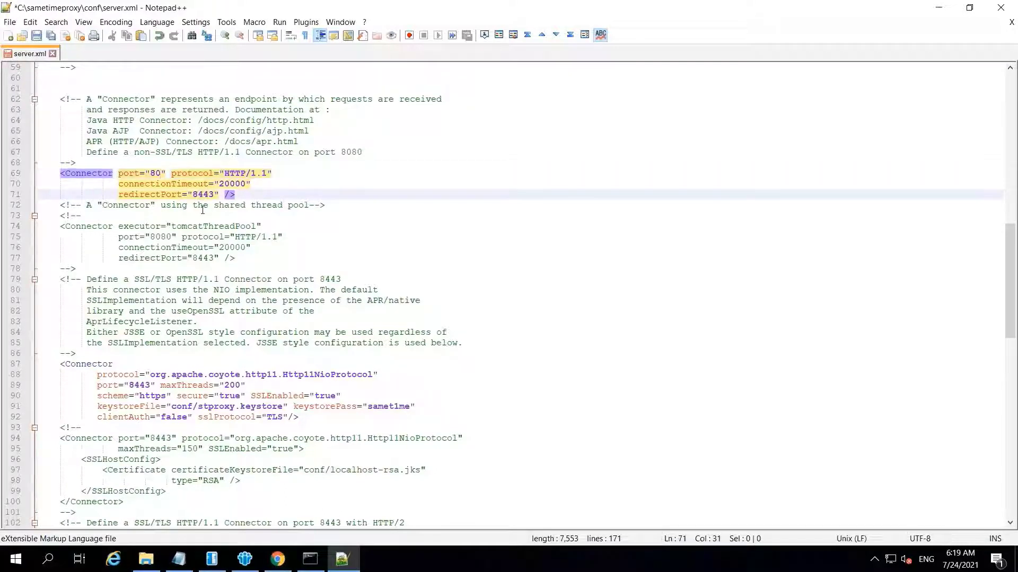
key("BackSpace")
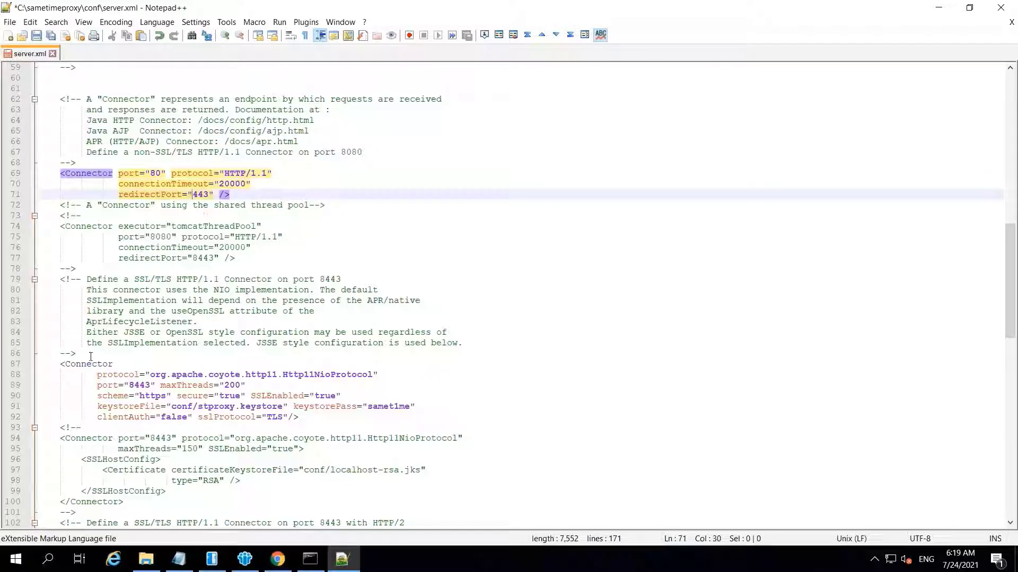
double_click(117, 374)
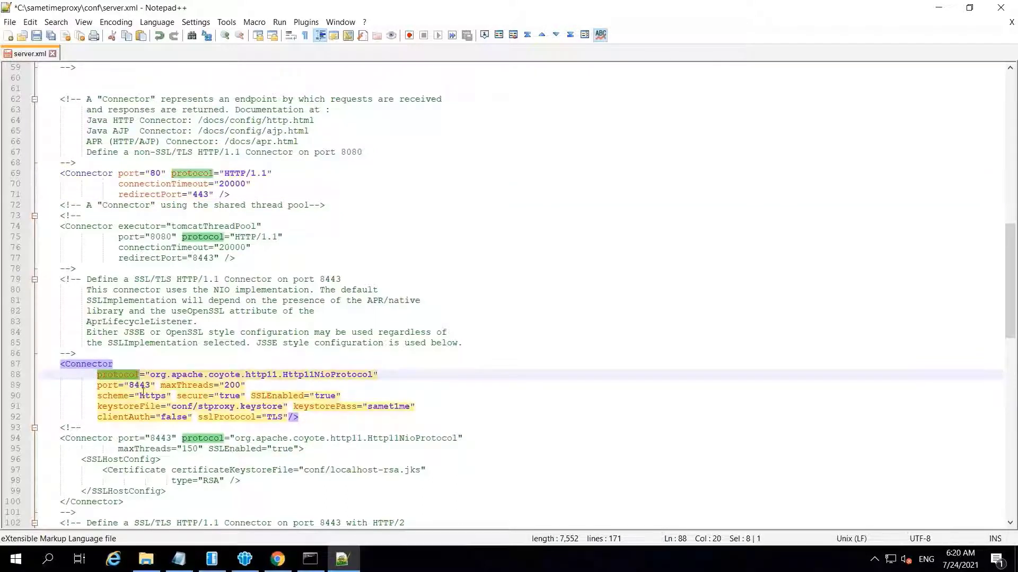
left_click(132, 386)
key("BackSpace")
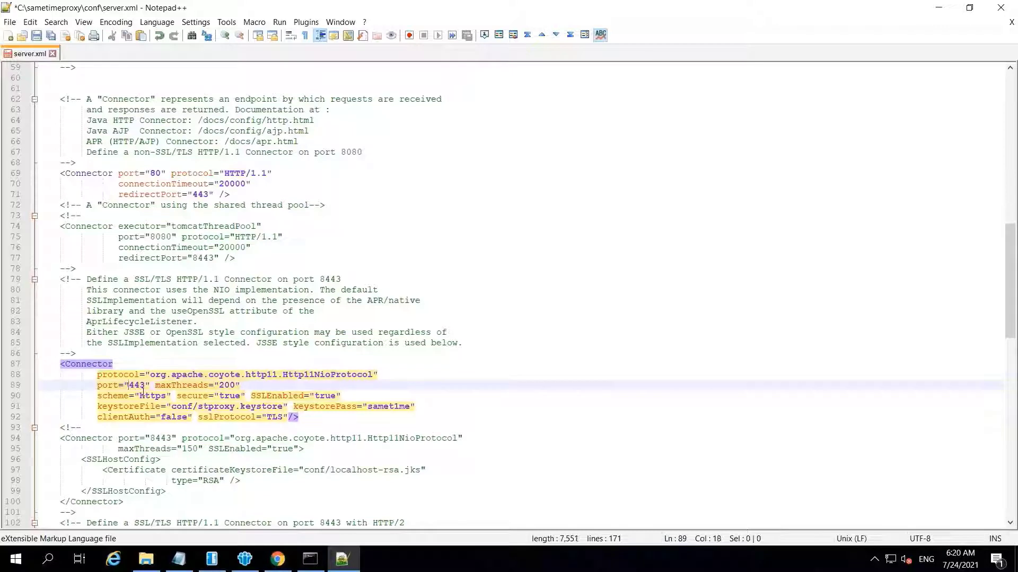
left_click(151, 364)
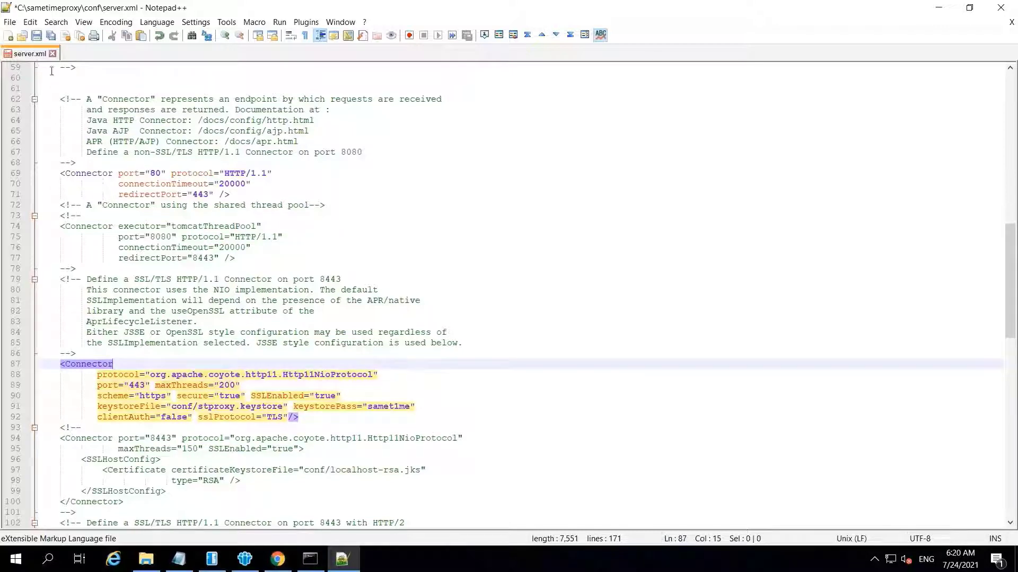
left_click(36, 37)
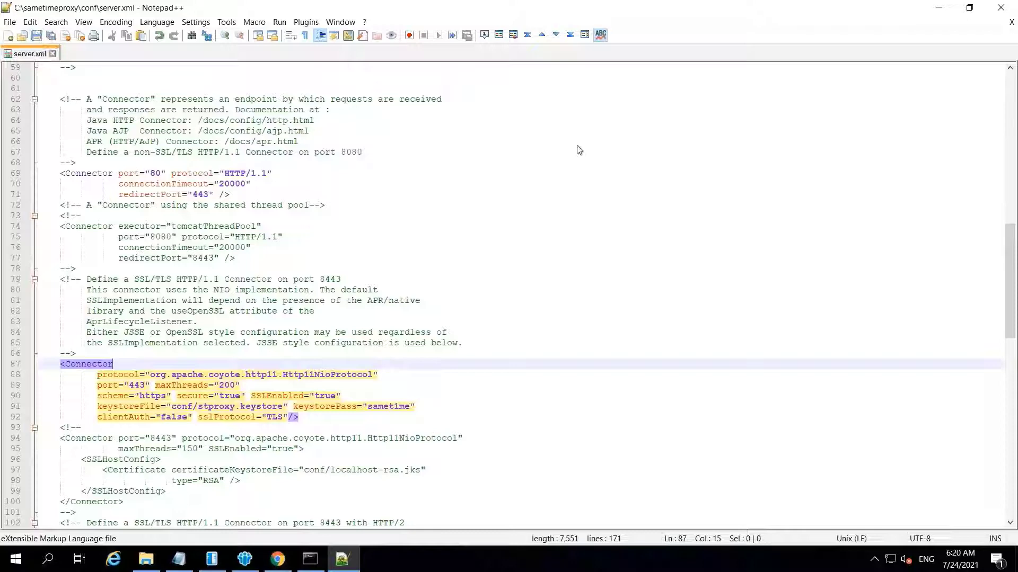
Exit Notepad++ and rerun the previous proxy server command in the administrator console
left_click(10, 23)
left_click(44, 291)
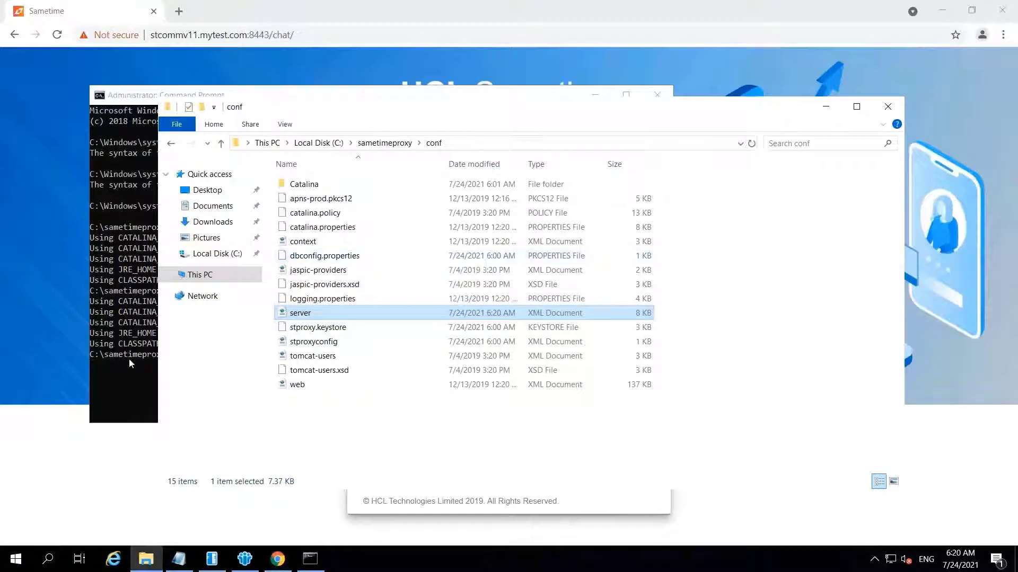
left_click(128, 359)
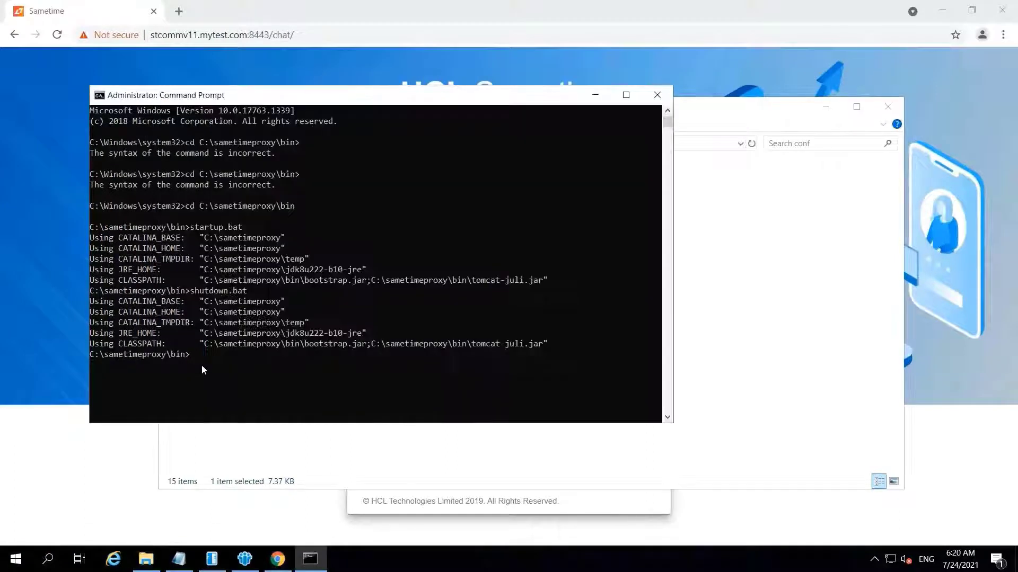
left_click(204, 355)
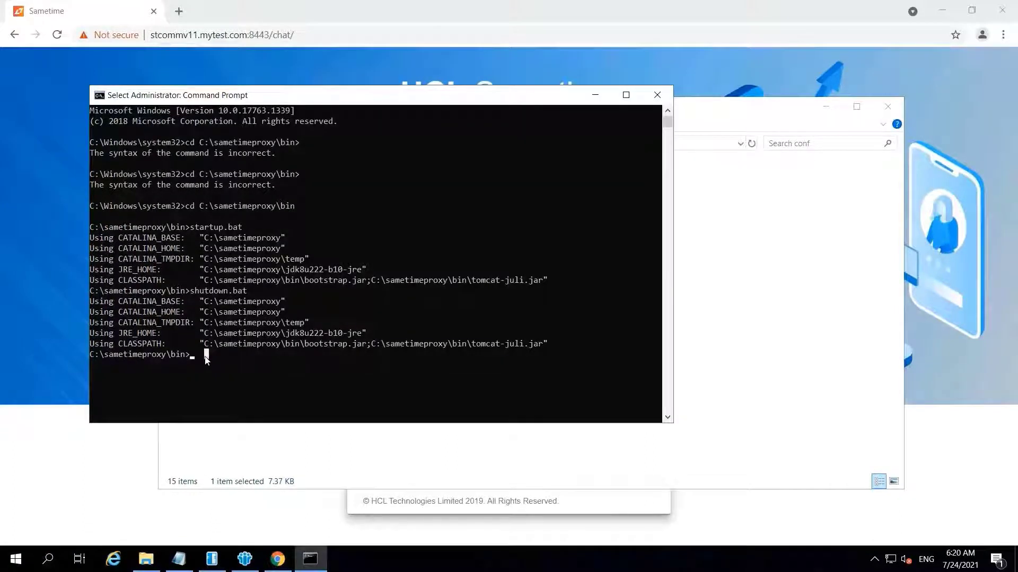
key("Up")
key("Return")
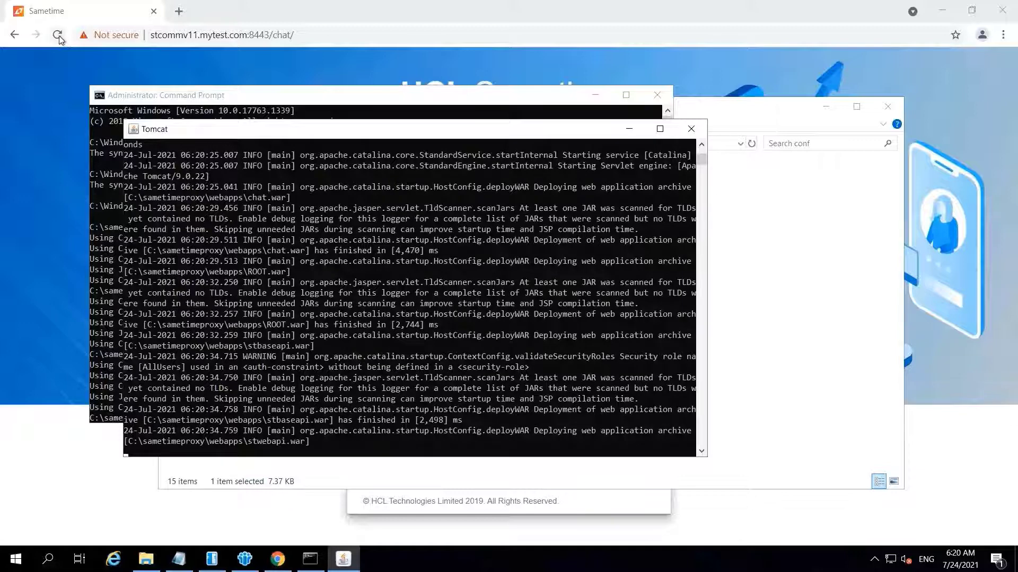
Reload the chat, remove :8443 from the address, and log in as the administrator
left_click(58, 36)
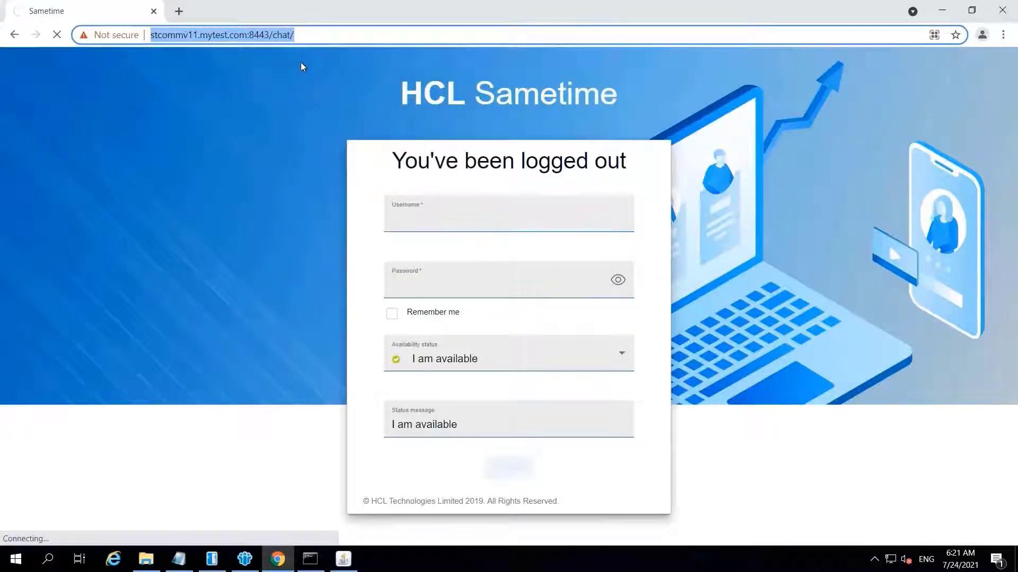
key("End")
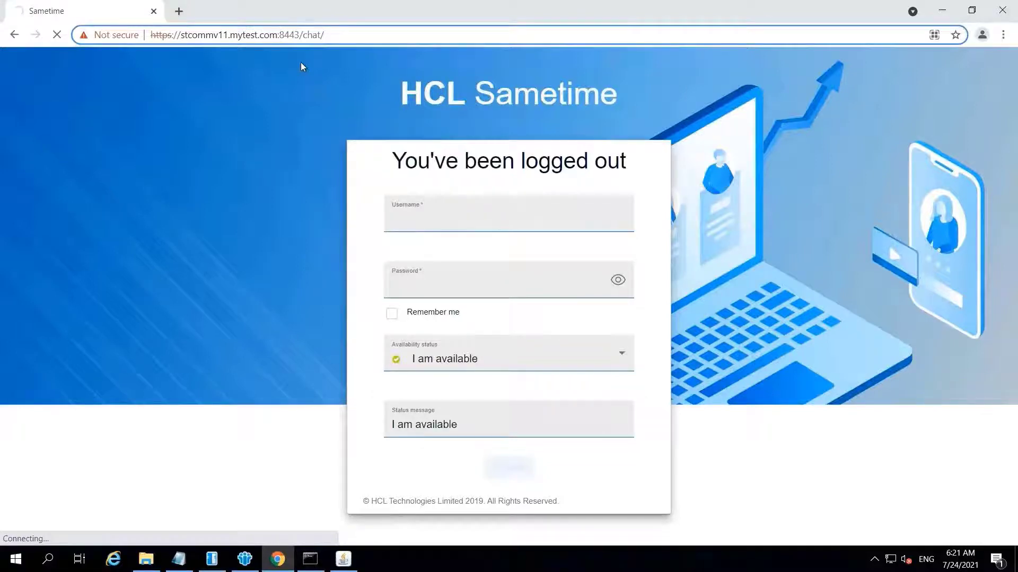
key("Left")
key("Left")
key("Left")
key("BackSpace")
type("4")
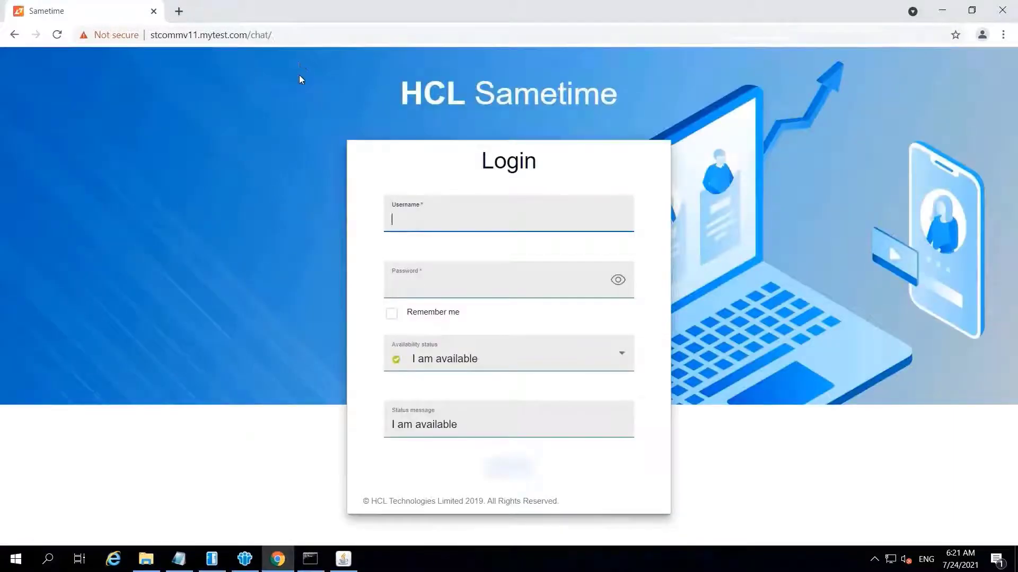
type("D")
type("om\\admi")
type("n")
key("Tab")
type("passwor")
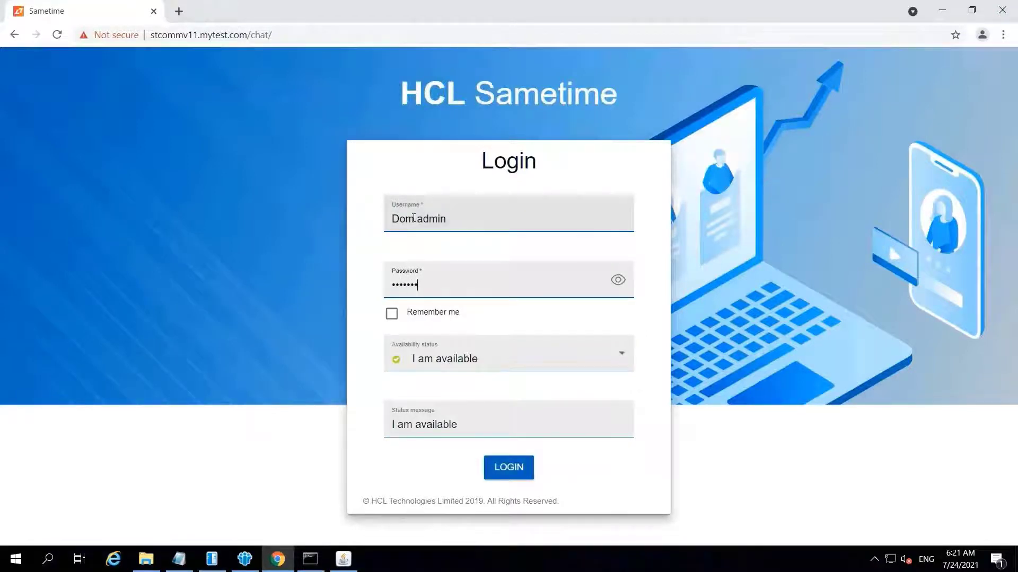
type("d")
key("Return")
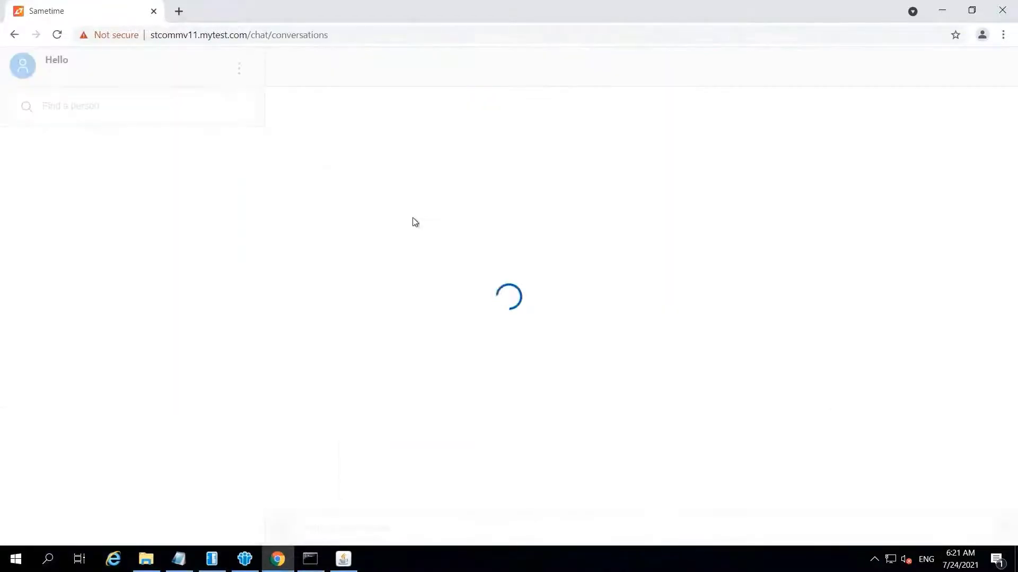